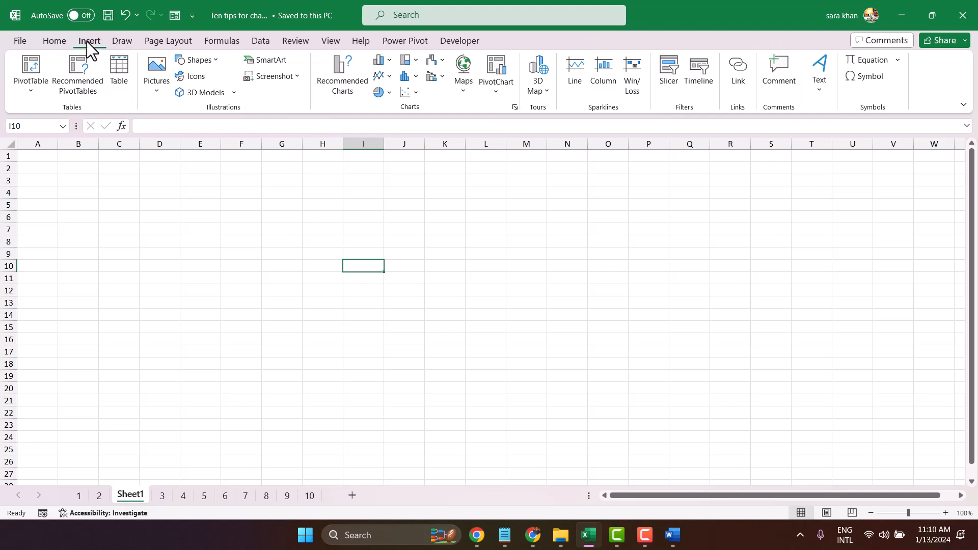
- Insert a Microsoft Office signature line, entering the suggested signer's full name and the title Manager
left_click(818, 91)
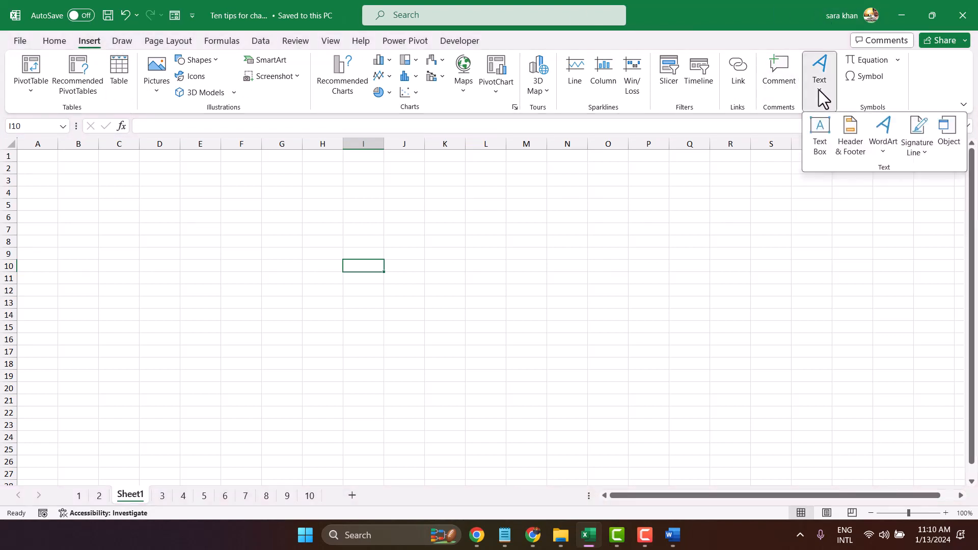
left_click(922, 151)
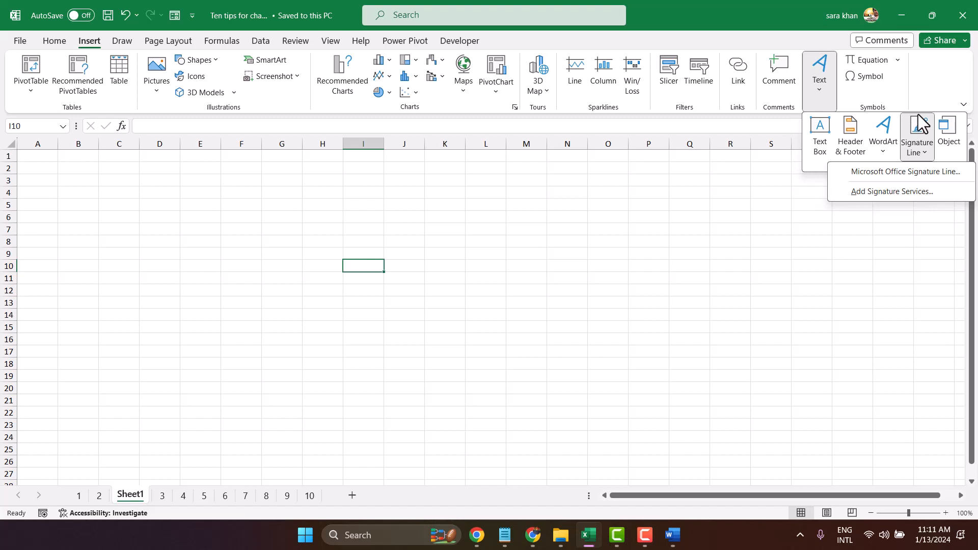
left_click(886, 174)
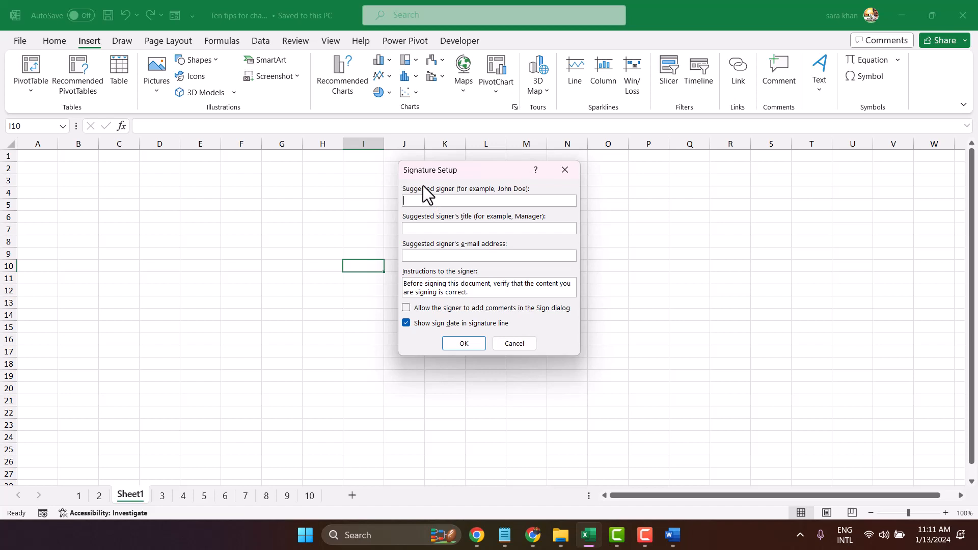
left_click(428, 227)
type("Manager")
left_click(464, 343)
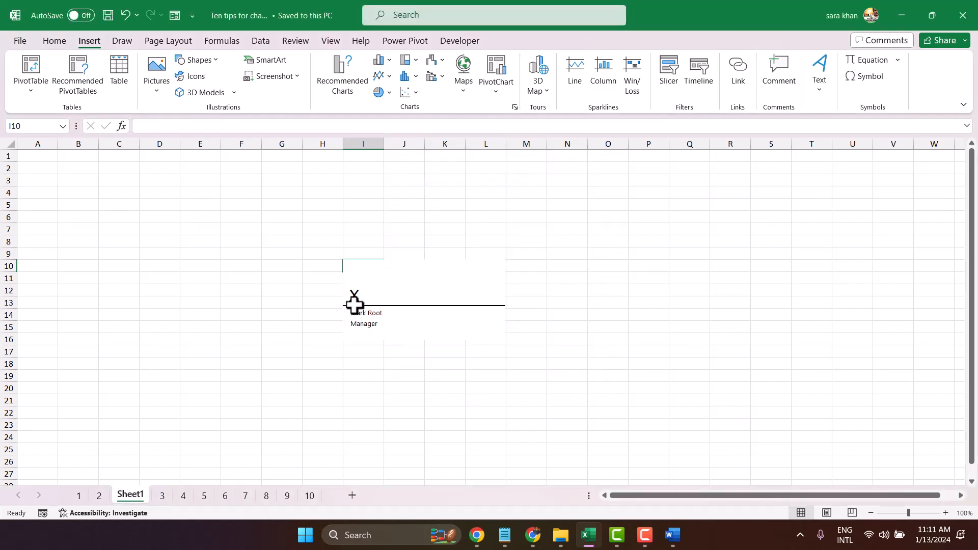
- Move the signature line over to columns C through G, around rows 9 to 16, and deselect it
left_click_drag(378, 297, 158, 292)
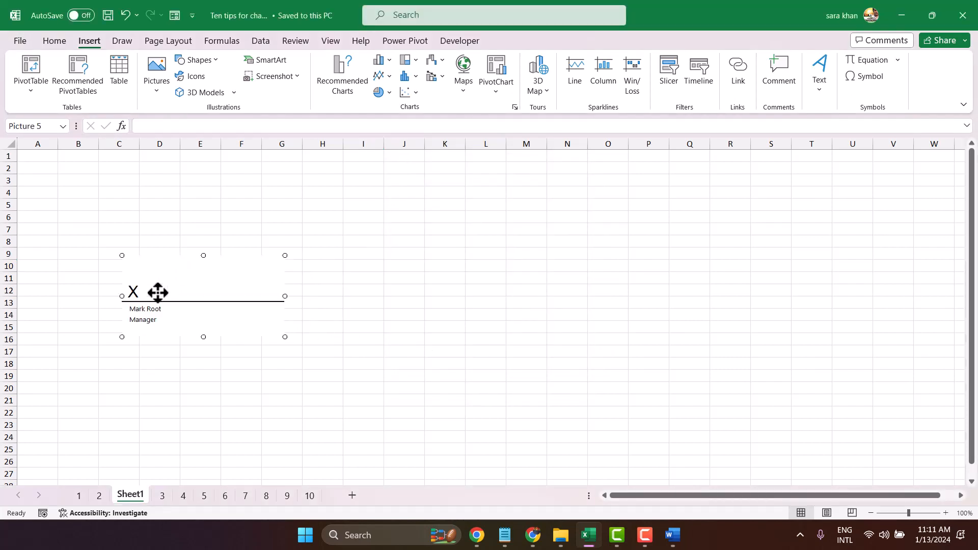
left_click(340, 379)
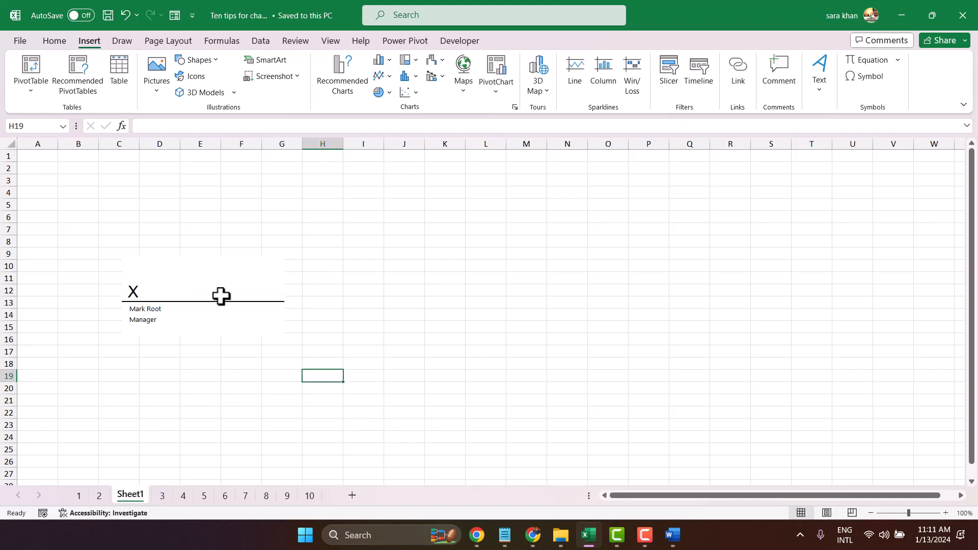
left_click(128, 289)
left_click(464, 286)
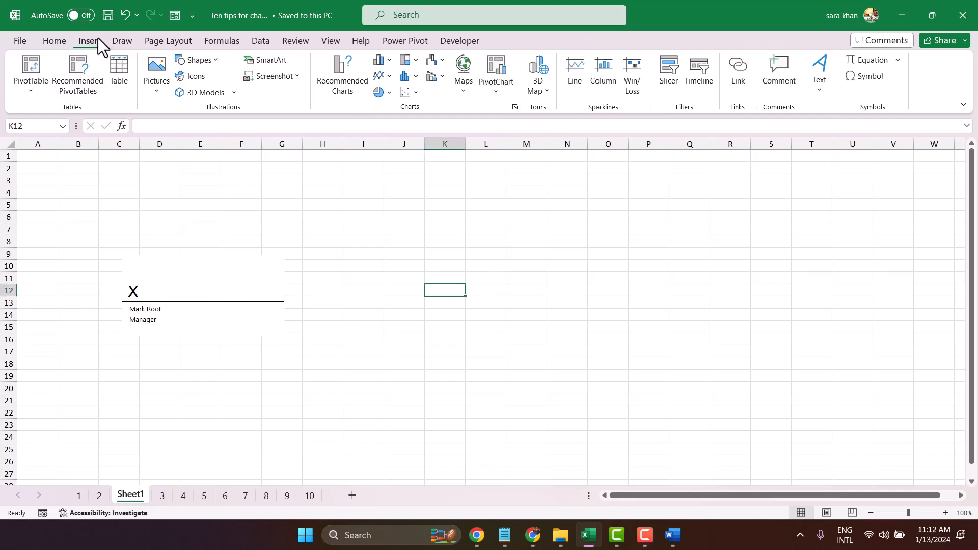
- Create a table from the blank range I6:J7 without marking it as having headers, and zoom in on it
left_click(55, 41)
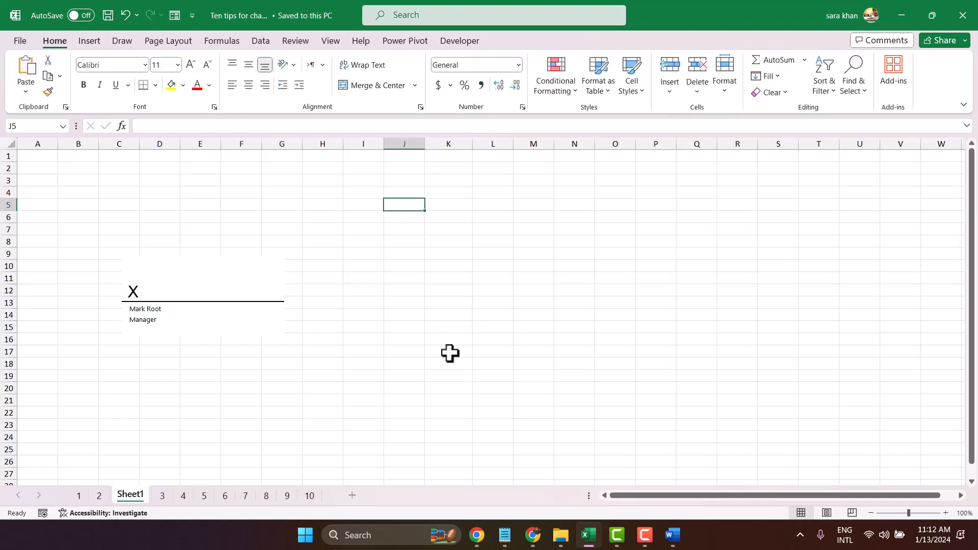
left_click(358, 218)
left_click_drag(358, 218, 409, 231)
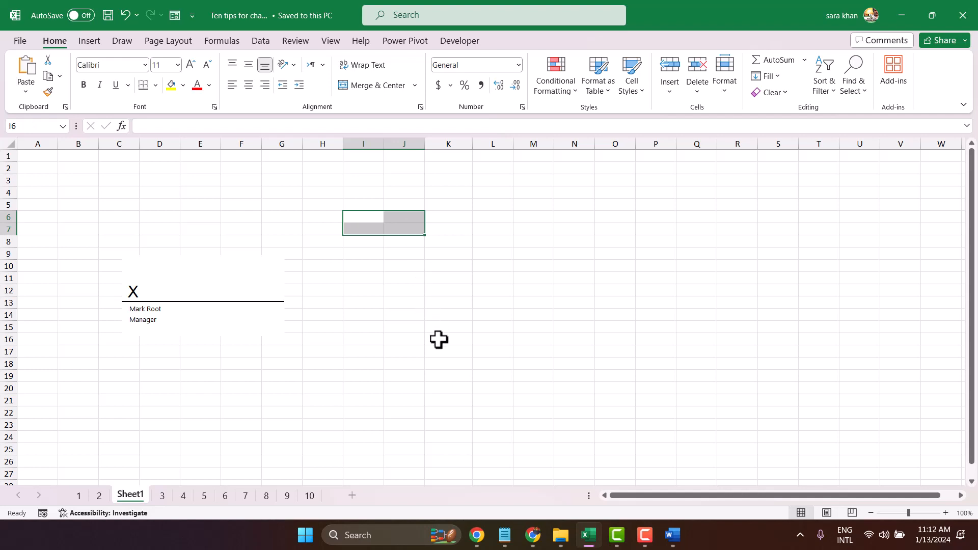
left_click(91, 40)
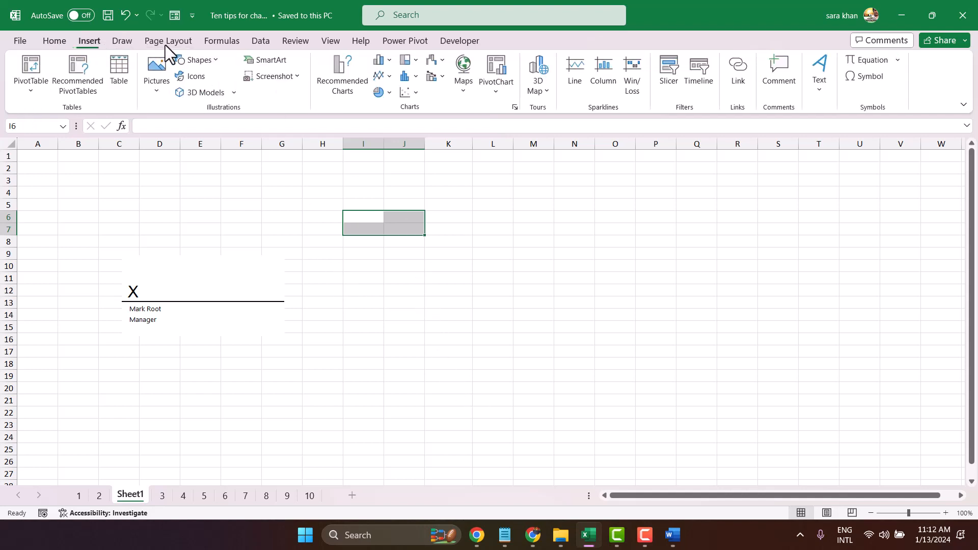
left_click(120, 67)
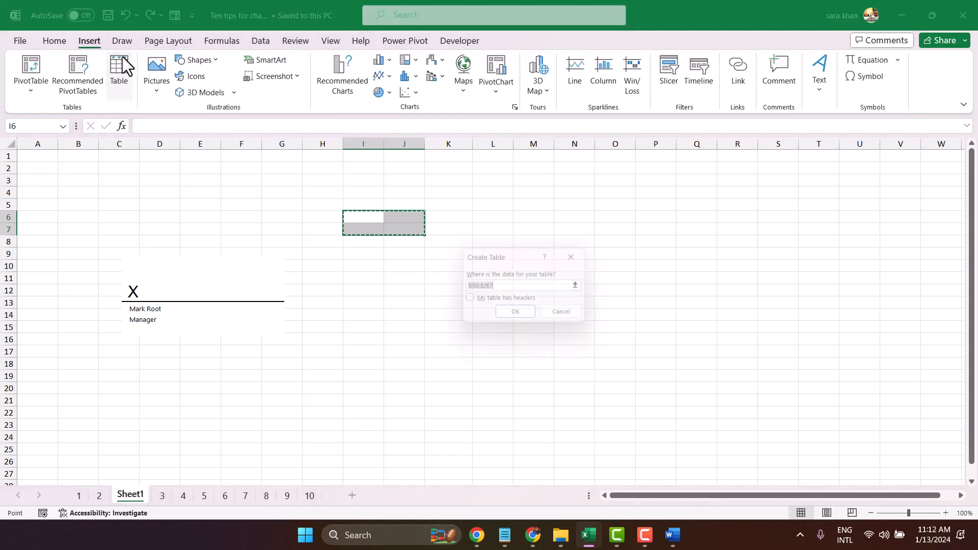
left_click(518, 316)
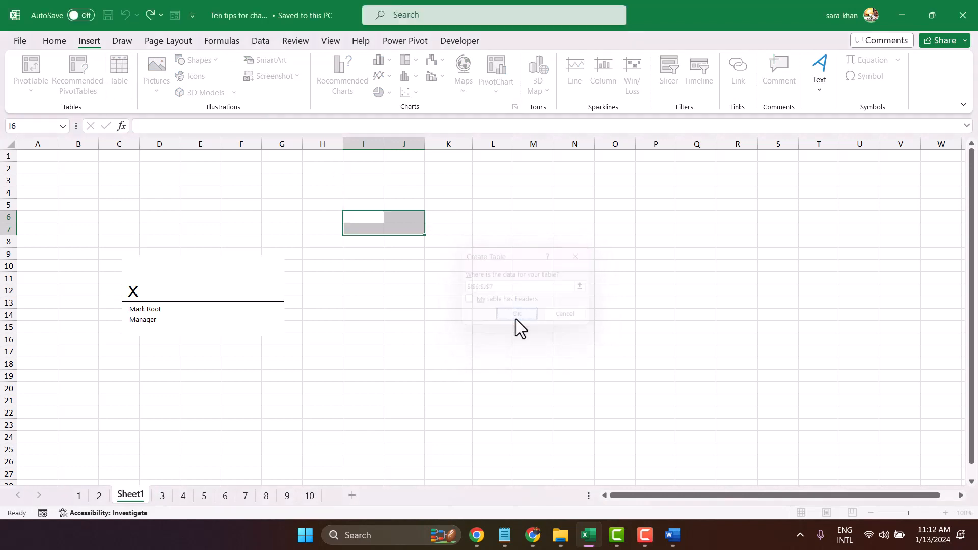
left_click(925, 513)
left_click(339, 260)
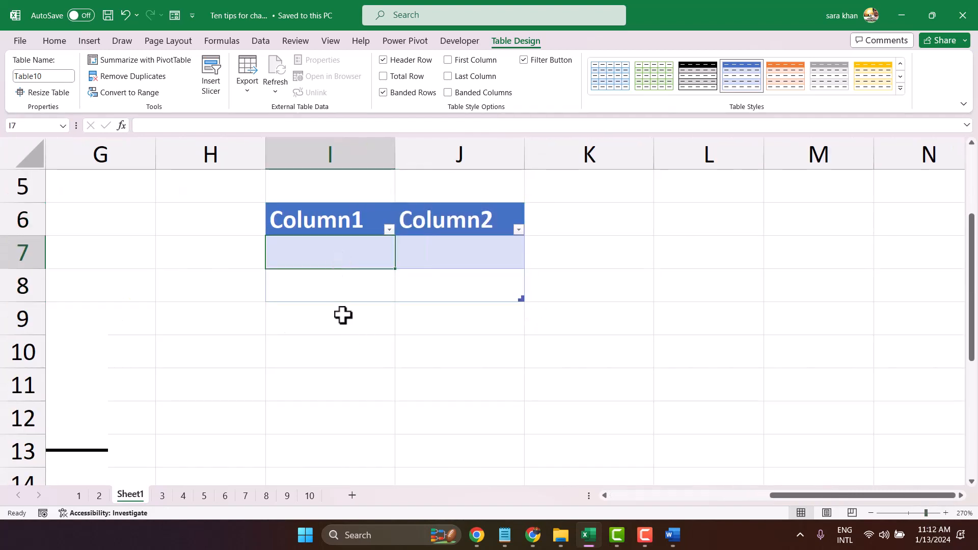
- Turn off the Header Row and Banded Rows options for the new table and select its cells I7:J8
left_click_drag(301, 200, 459, 217)
left_click(458, 217)
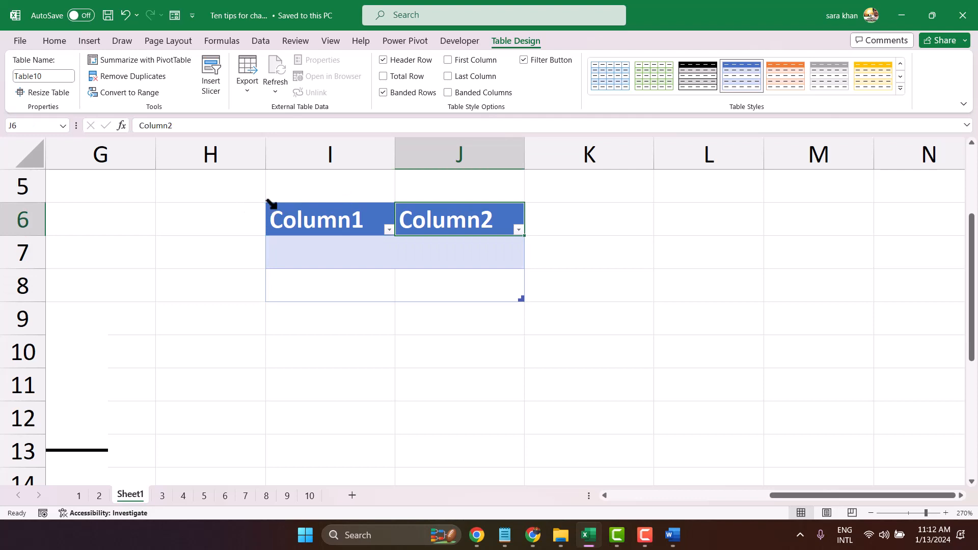
left_click_drag(270, 206, 494, 240)
left_click(507, 261)
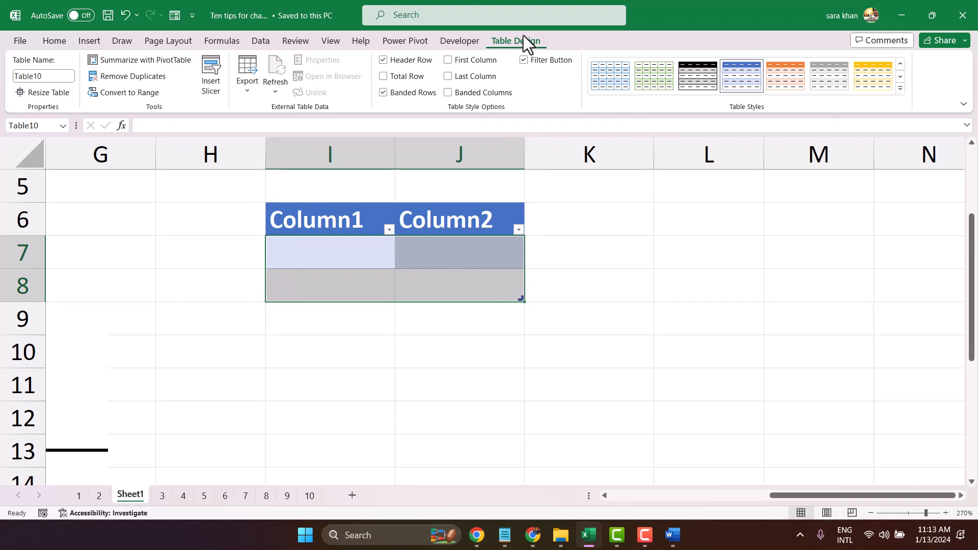
left_click(392, 60)
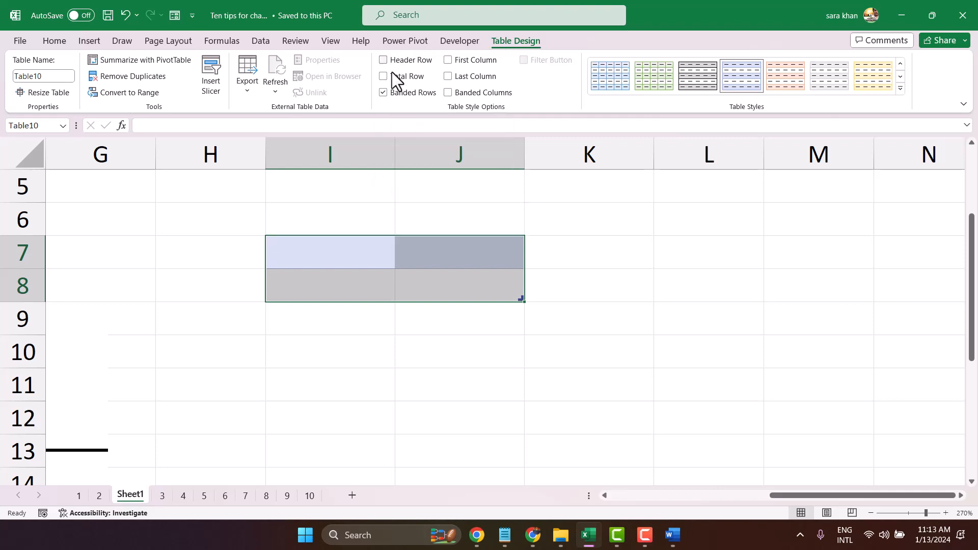
left_click(393, 98)
left_click(401, 283)
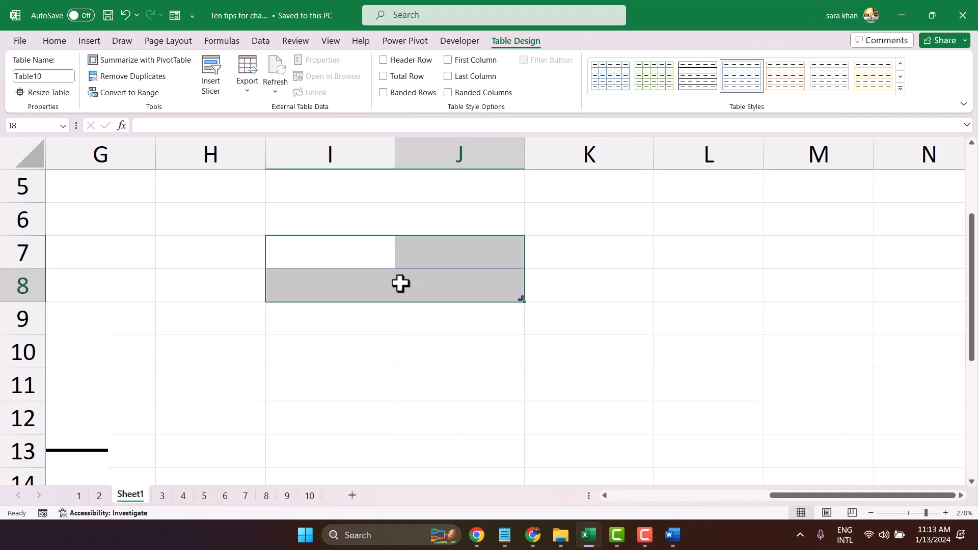
left_click(319, 251)
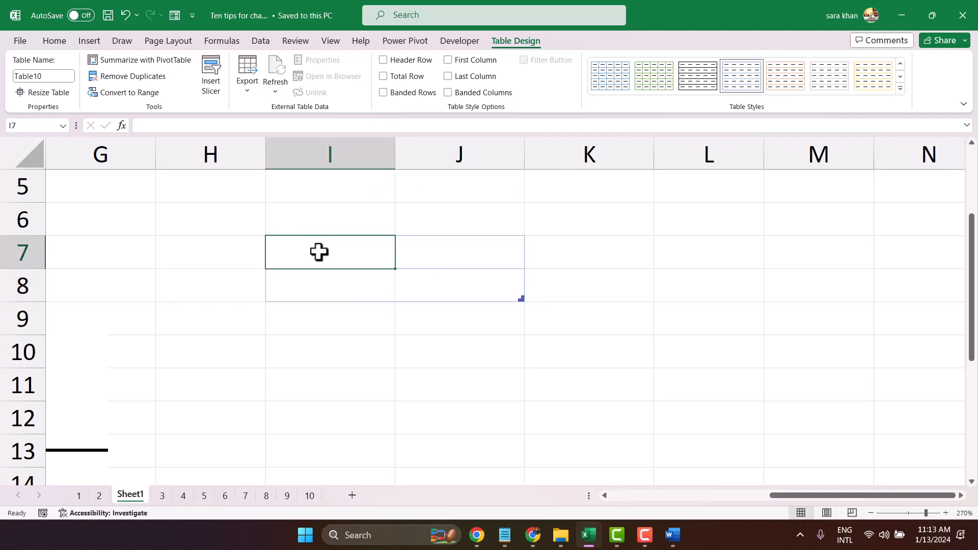
left_click_drag(320, 251, 457, 274)
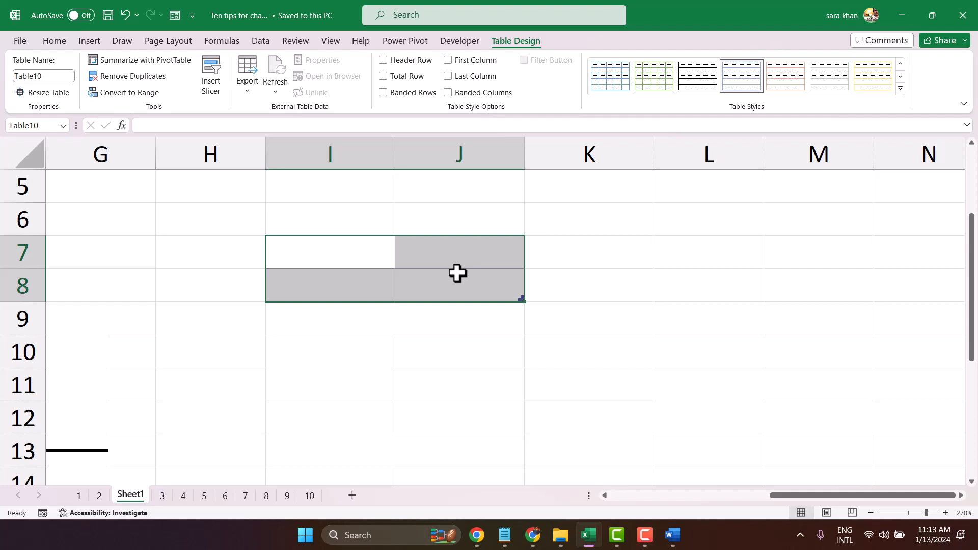
type("-")
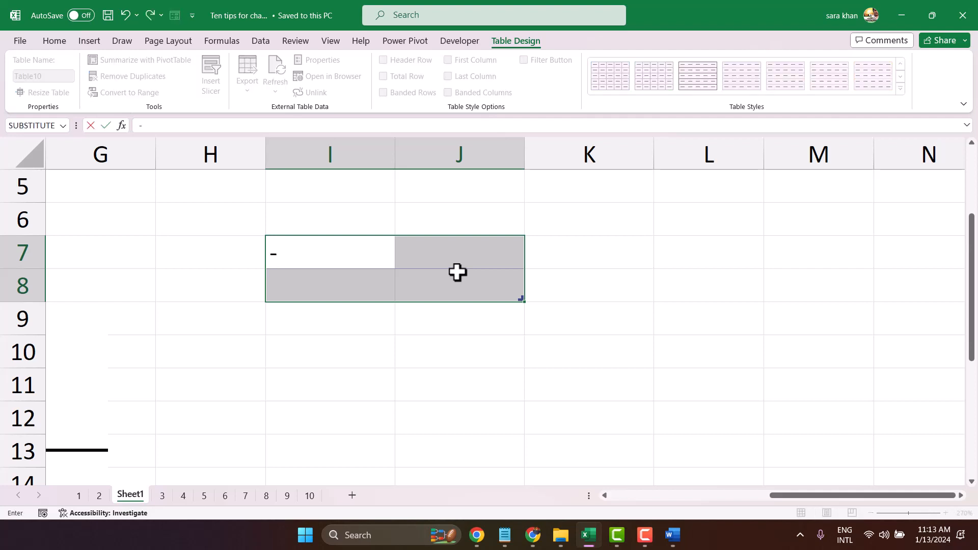
type("-------------------")
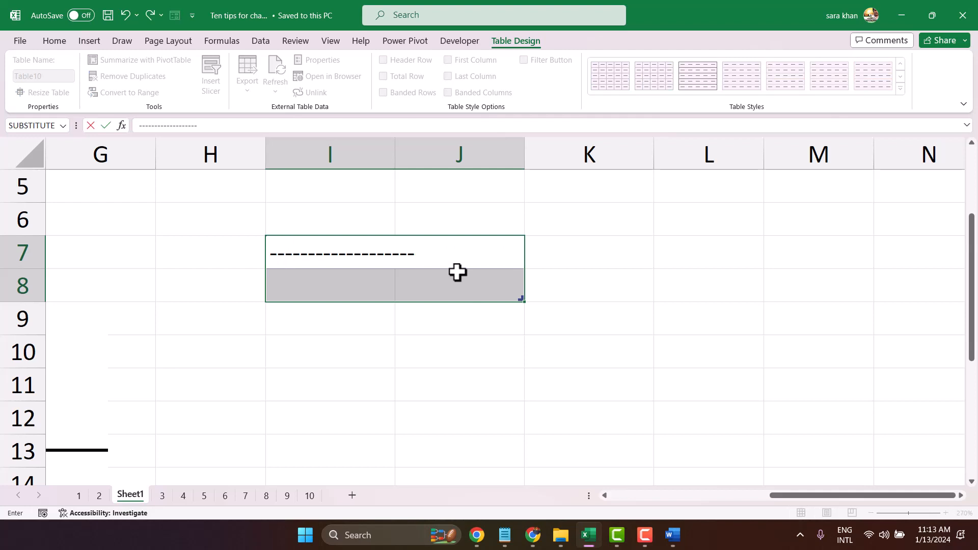
key("BackSpace")
key("BackSpace")
key("BackSpace")
key("BackSpace")
key("BackSpace")
key("BackSpace")
key("BackSpace")
key("BackSpace")
key("BackSpace")
key("BackSpace")
key("BackSpace")
key("BackSpace")
key("BackSpace")
key("BackSpace")
key("BackSpace")
key("BackSpace")
key("BackSpace")
key("BackSpace")
key("BackSpace")
key("BackSpace")
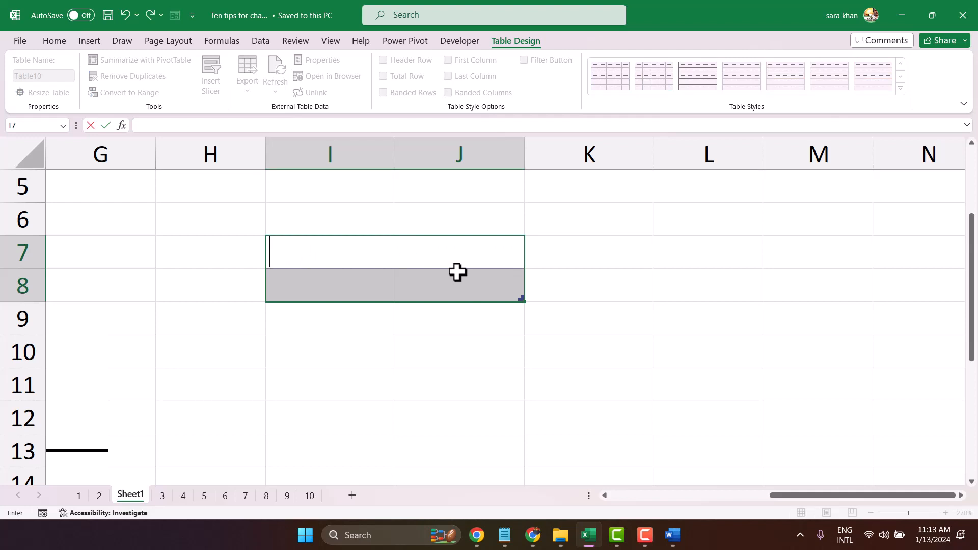
- Enter a row of underscores in cell I7 as the signing line, ending just short of column J's edge
type("____________________")
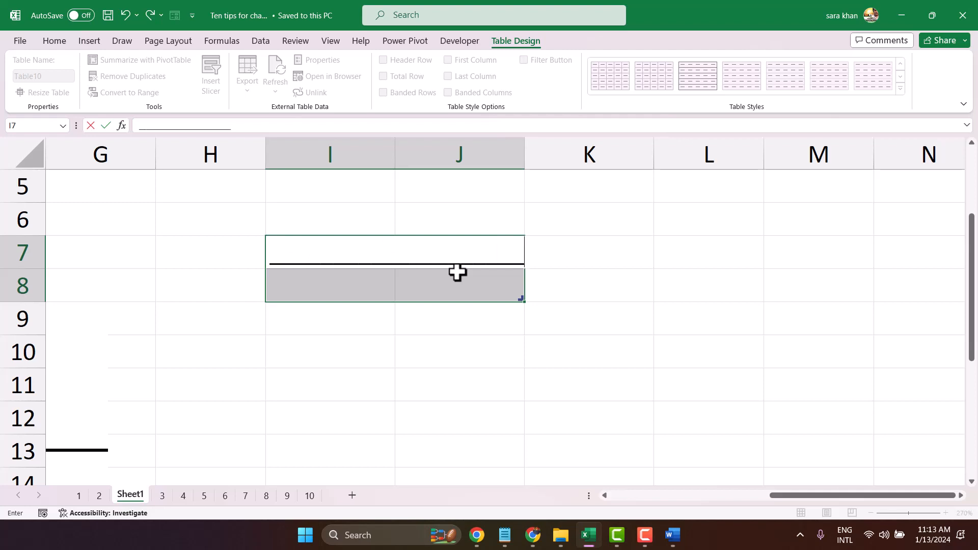
key("BackSpace")
key("BackSpace")
- Enter the signer's full name in cell I8, below the underscore line
left_click(359, 280)
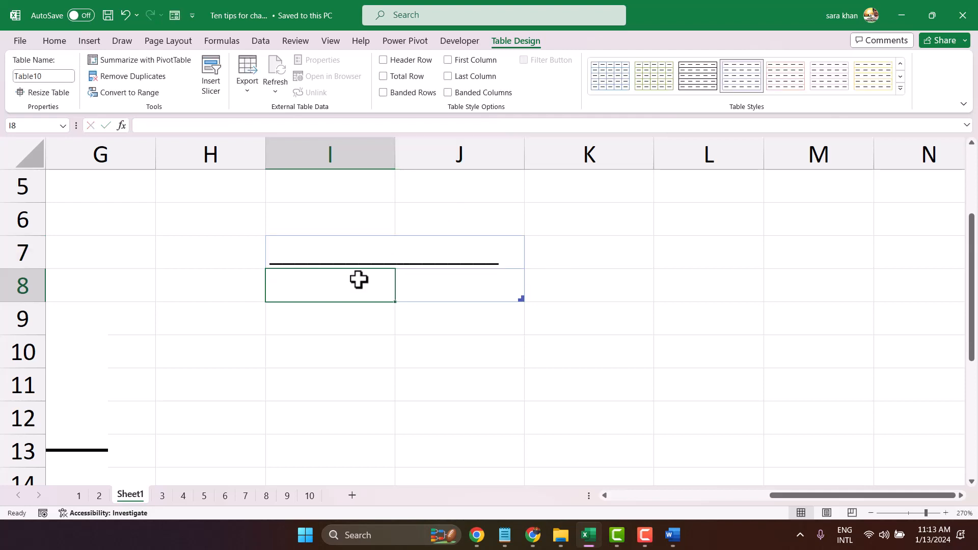
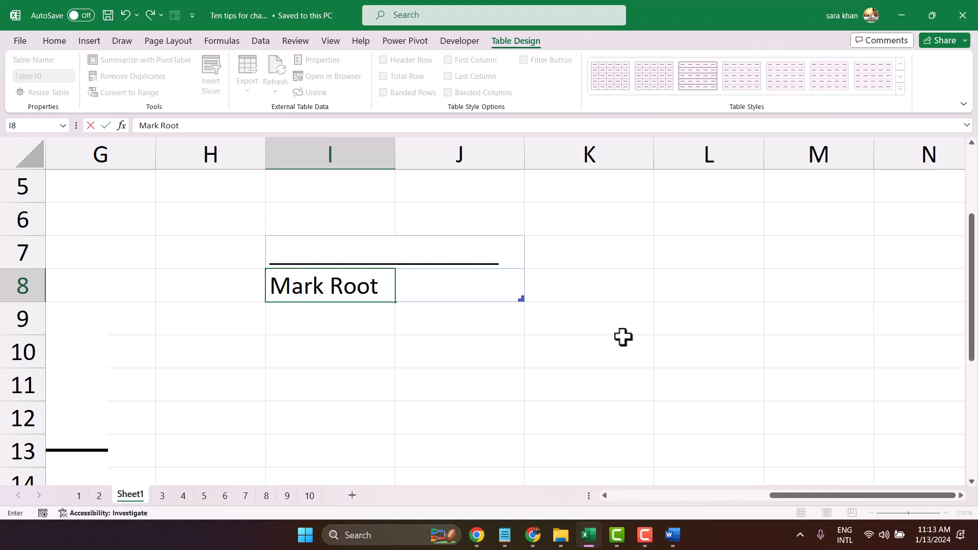
- Apply No Border to the table cells I7:J8 containing the underscore line and the signer's name
left_click(279, 237)
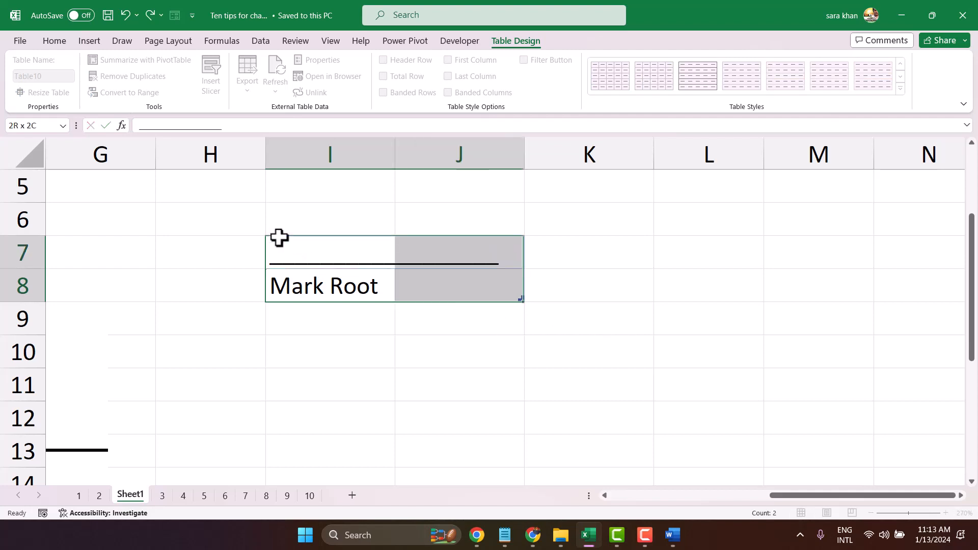
left_click(368, 356)
left_click(267, 235)
left_click_drag(322, 243, 451, 266)
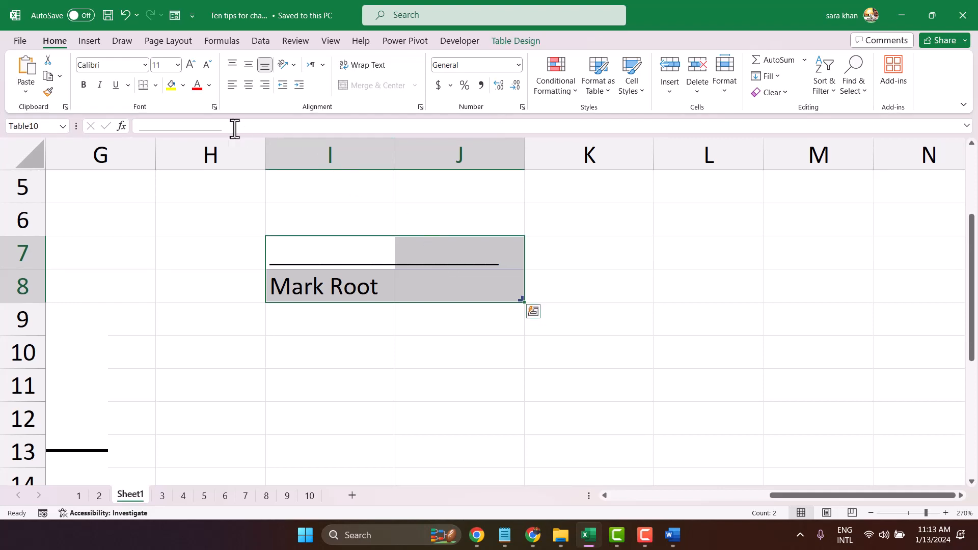
left_click(155, 86)
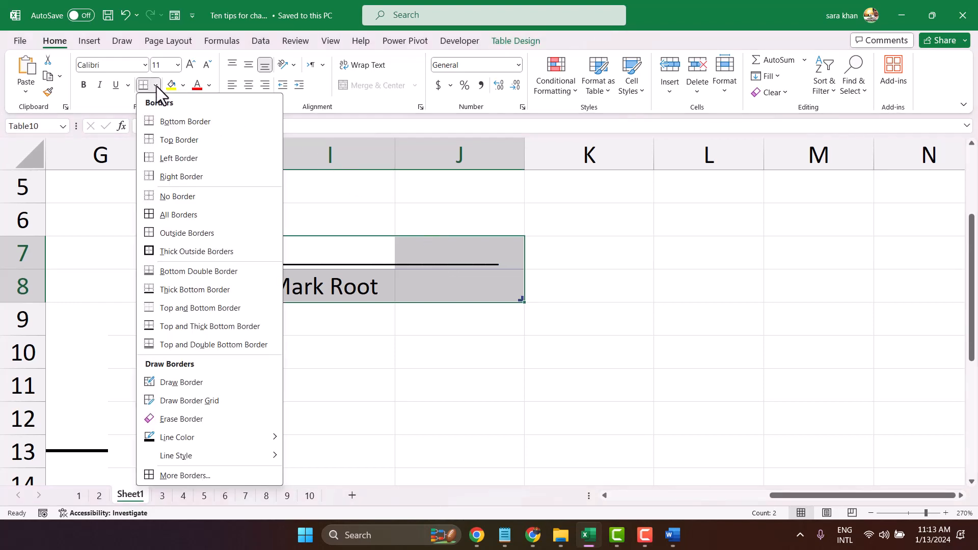
left_click(189, 197)
left_click(376, 343)
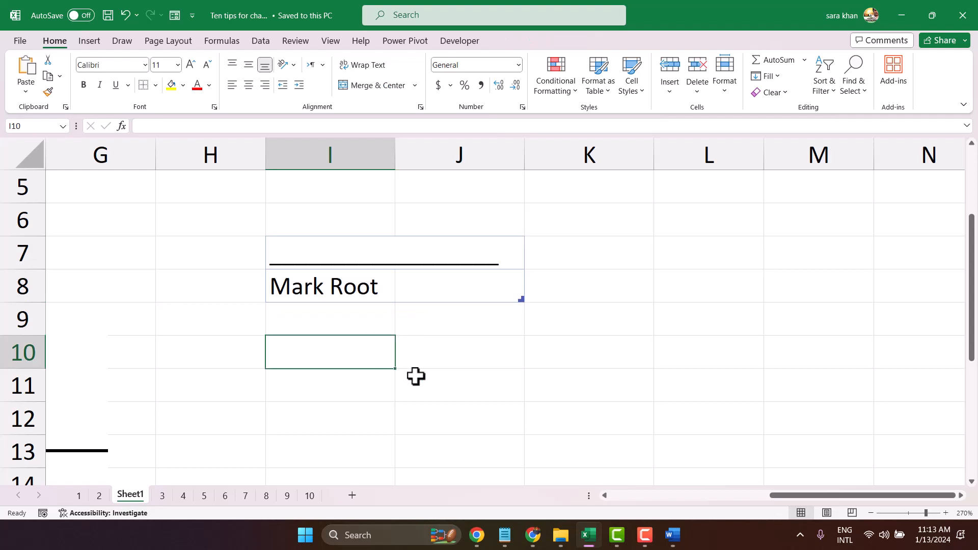
left_click_drag(310, 279, 448, 284)
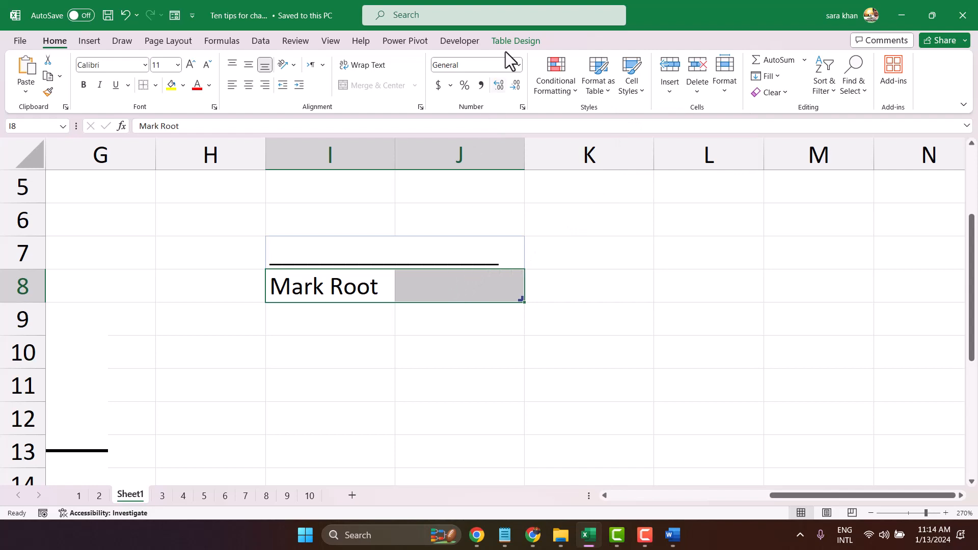
left_click(514, 38)
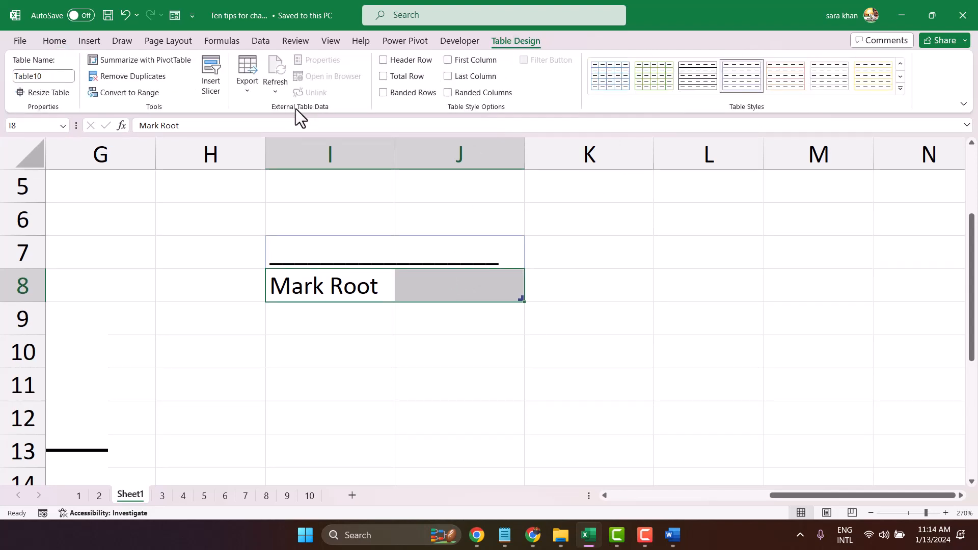
left_click(533, 319)
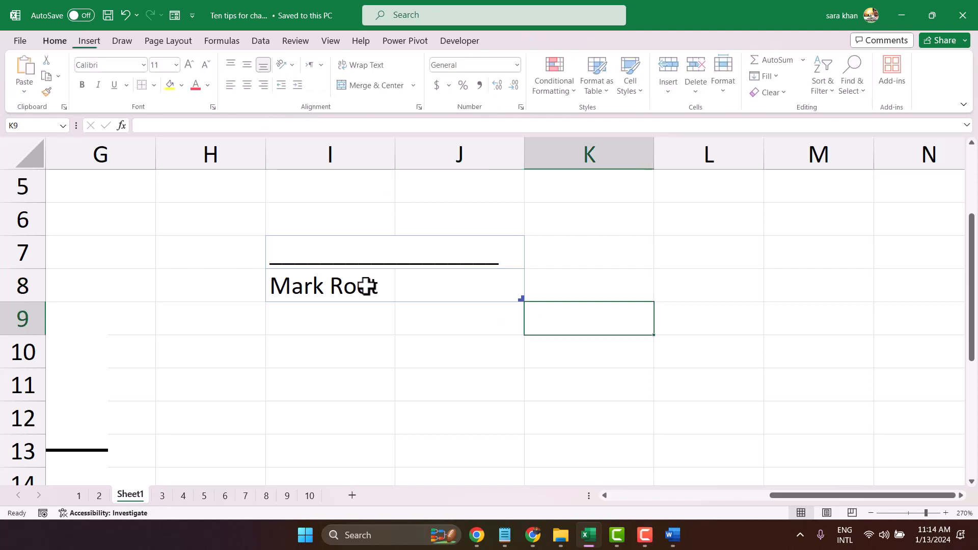
left_click(364, 286)
left_click(454, 286)
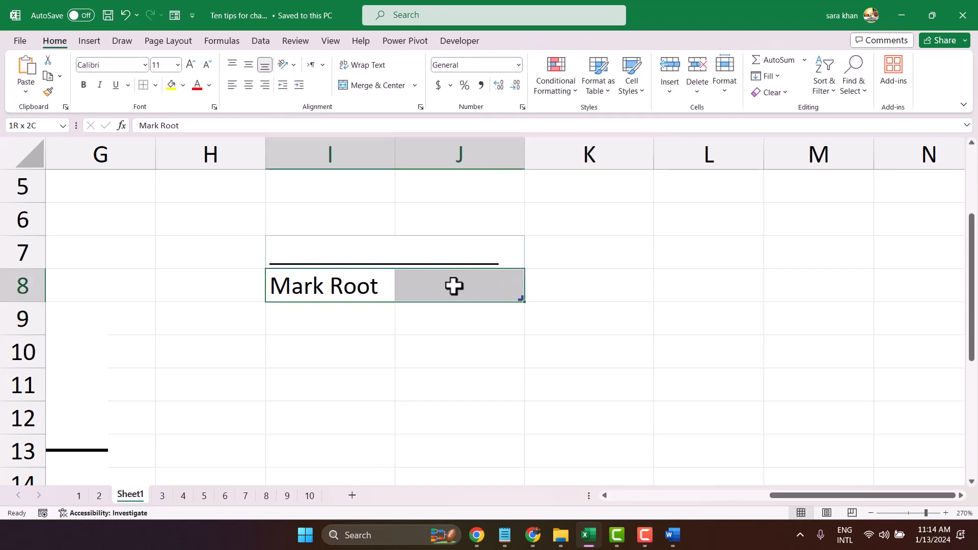
left_click(399, 372)
left_click(397, 285)
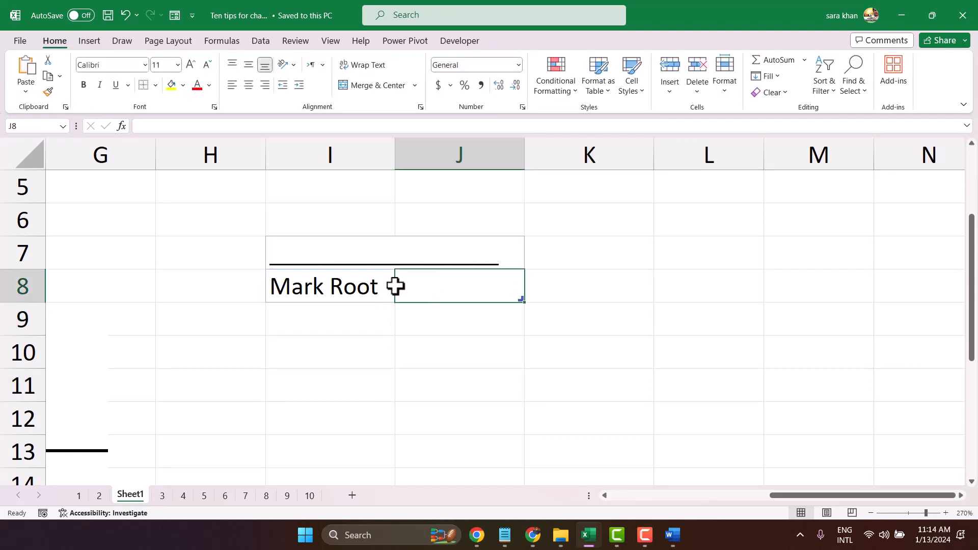
left_click(311, 286)
left_click_drag(362, 286, 457, 285)
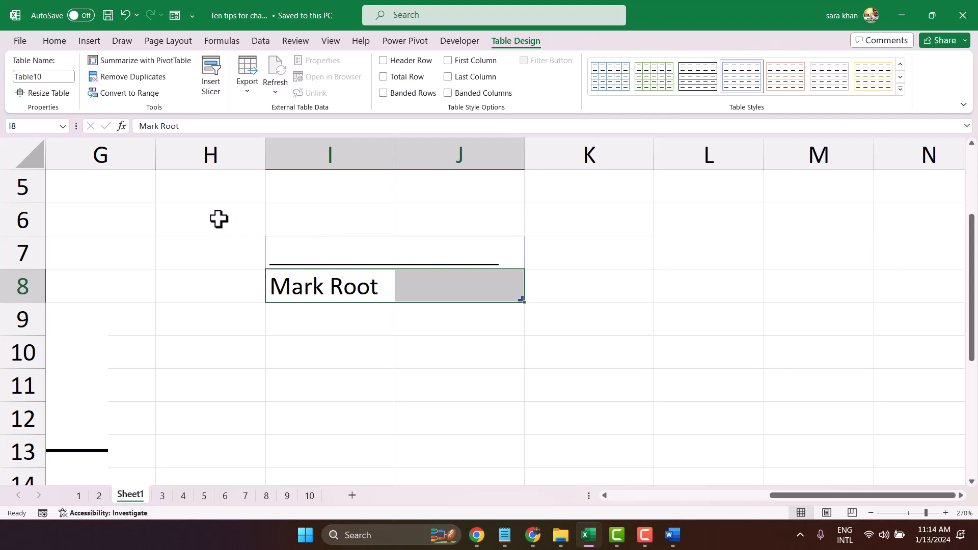
left_click(218, 219)
left_click(406, 384)
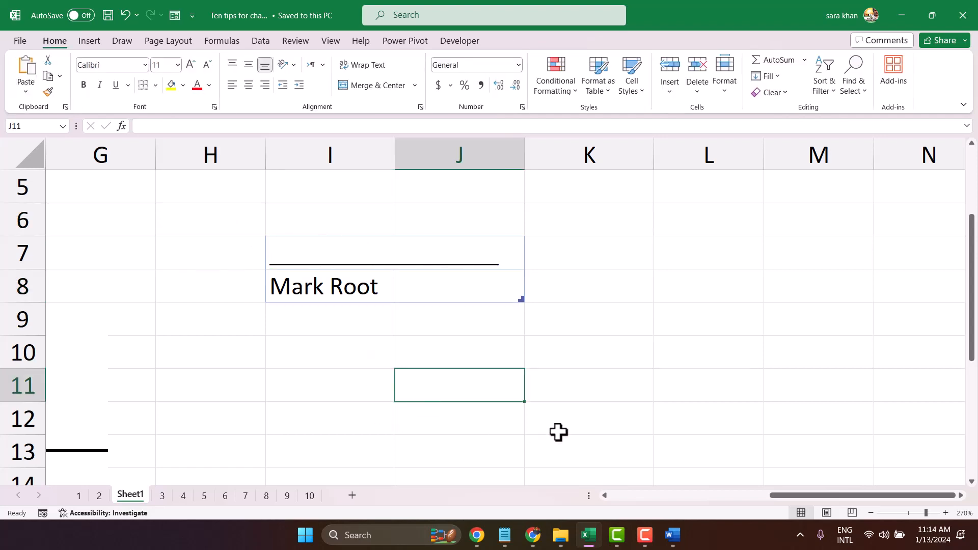
left_click(579, 378)
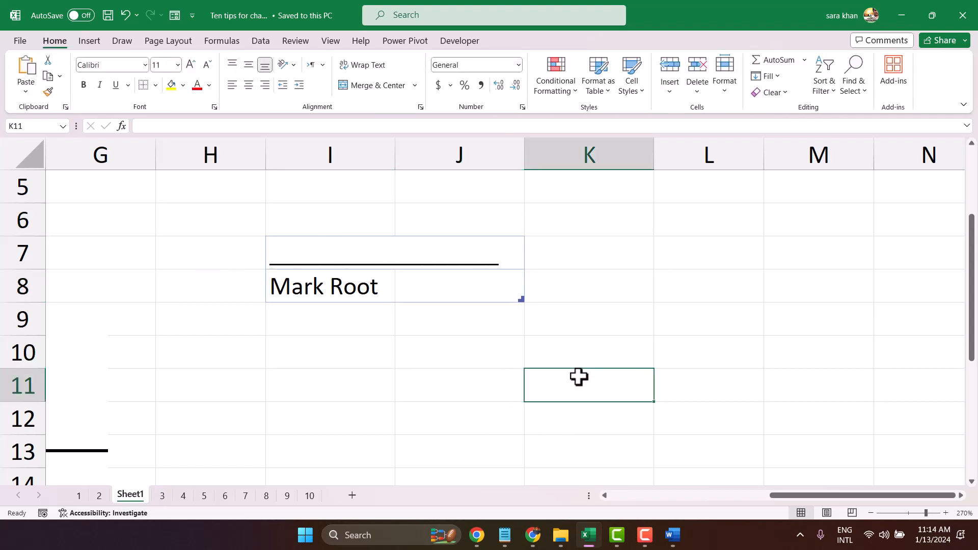
- Draw a text box in the empty area below the table, covering roughly columns I to K and rows 15 to 17
scroll(569, 275, "down", 3)
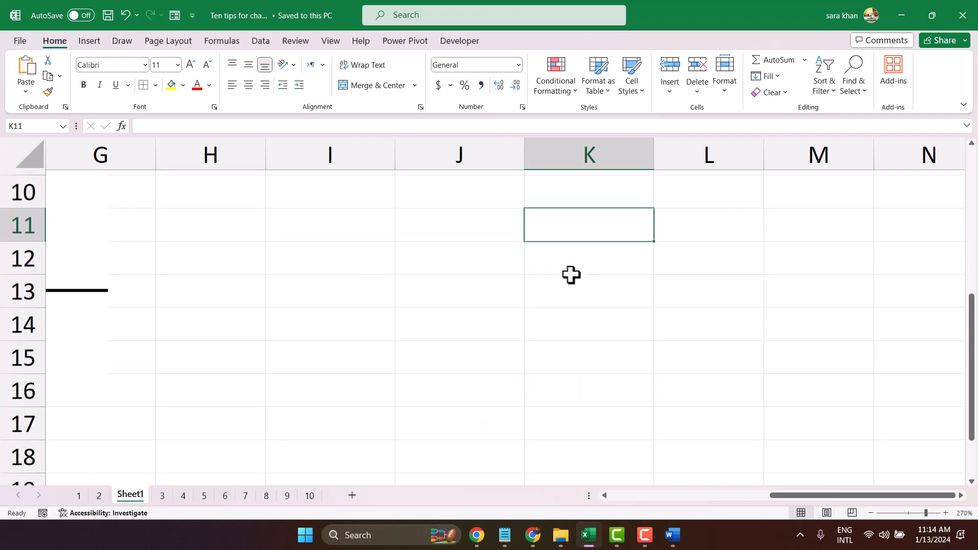
scroll(306, 321, "up", 1)
left_click(300, 284)
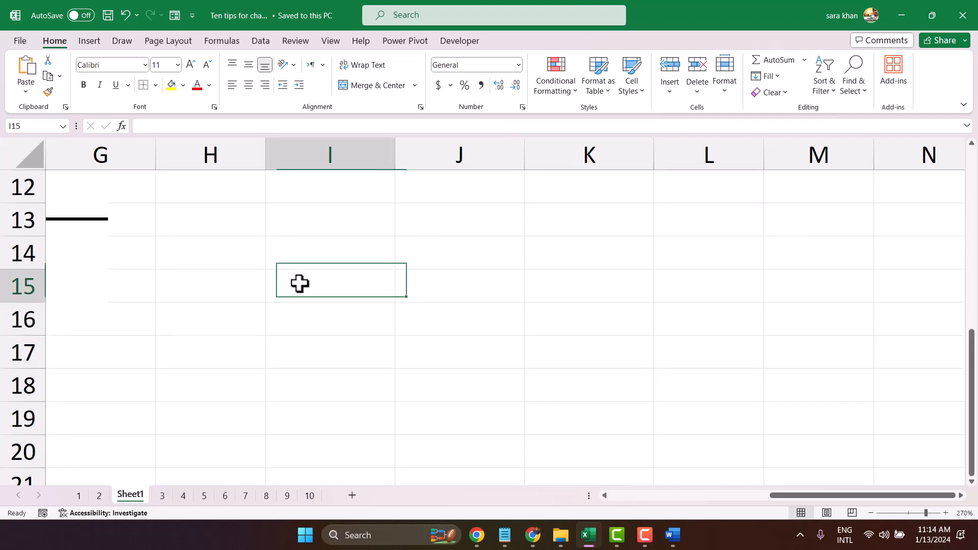
left_click(90, 40)
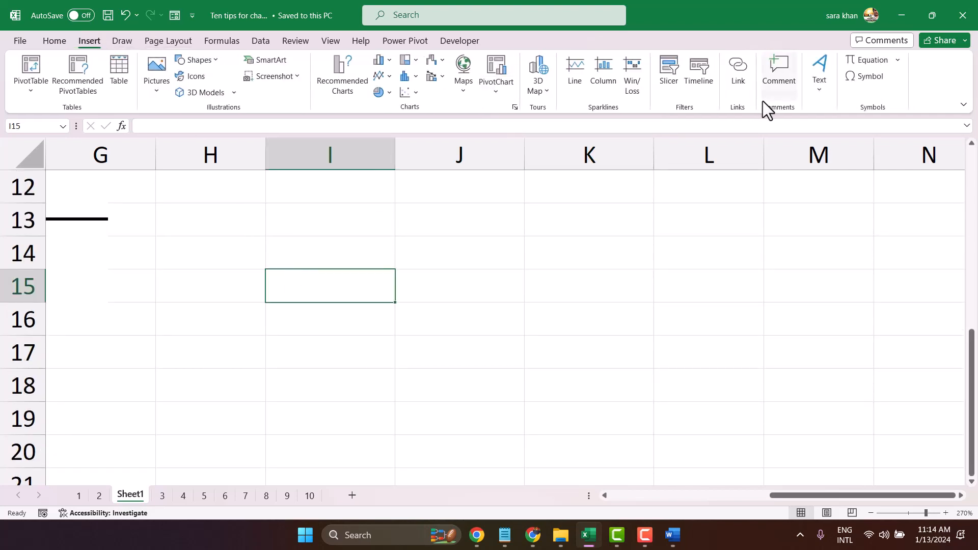
left_click(815, 94)
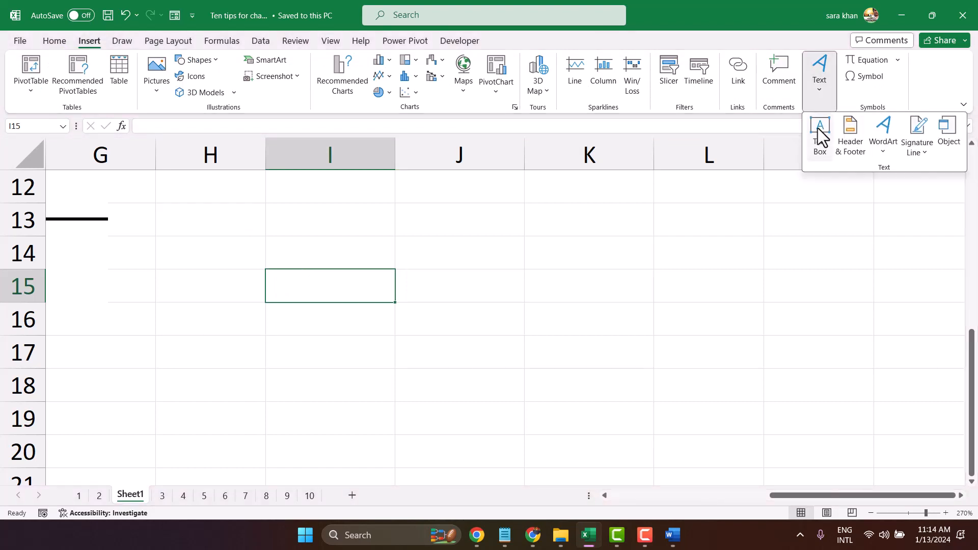
left_click(818, 131)
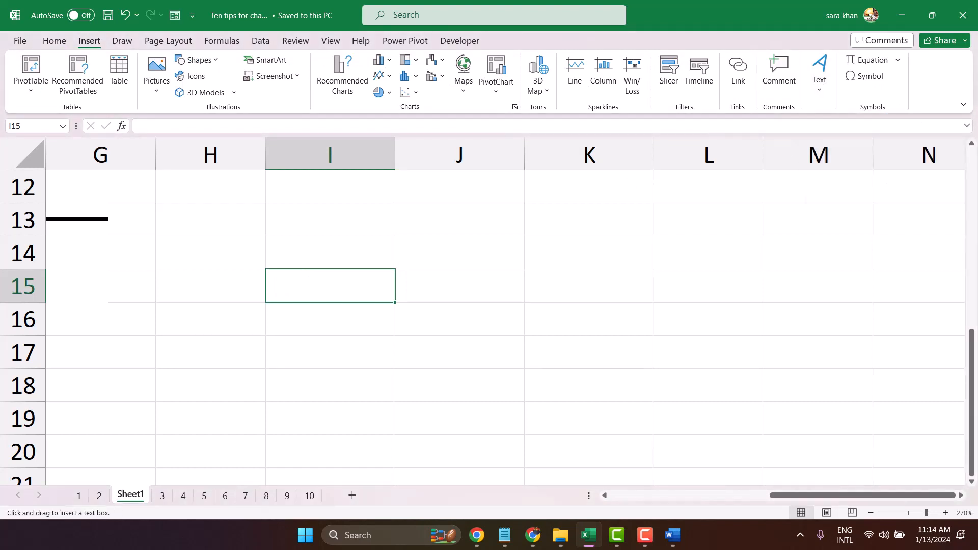
left_click_drag(275, 280, 596, 367)
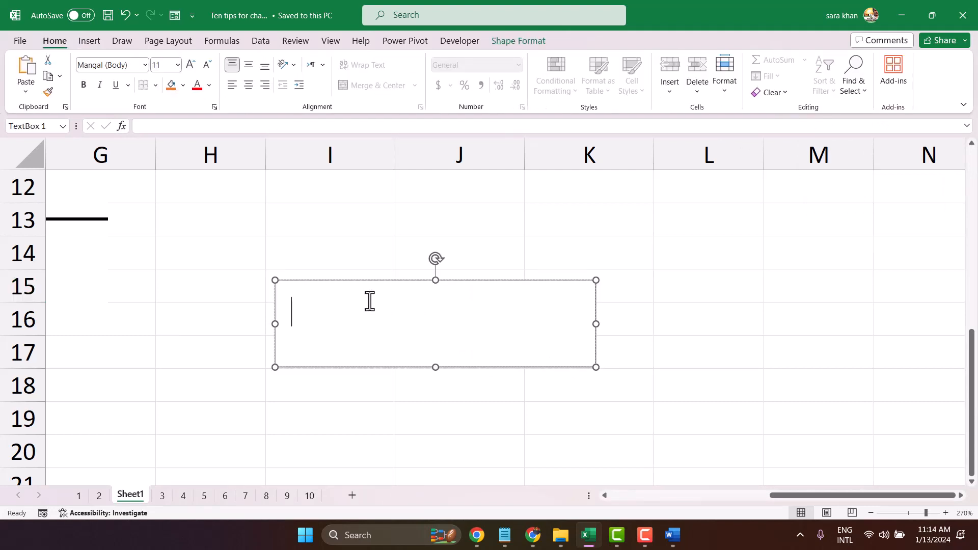
- Enter a row of underscores in the text box as the signing line, with the signer's full name on the line below
type("________________________")
key("Return")
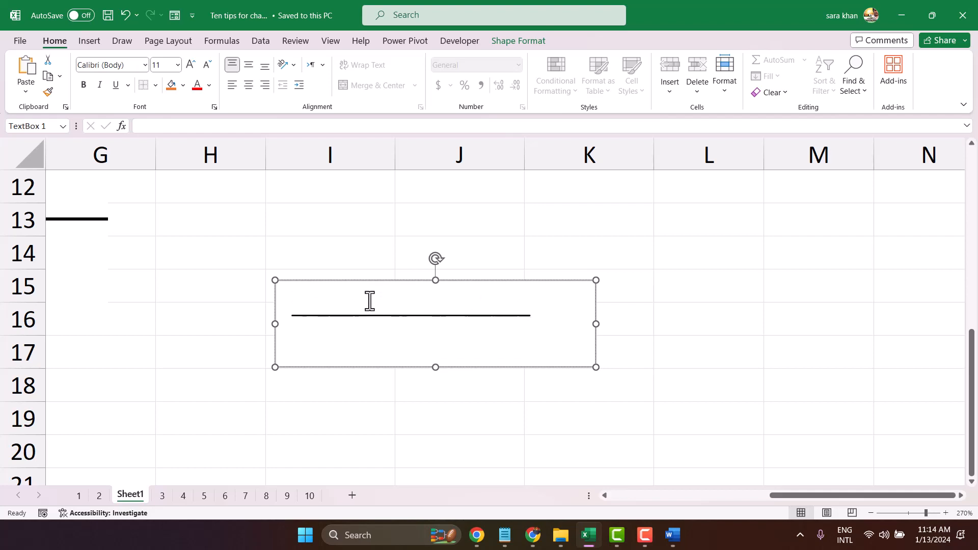
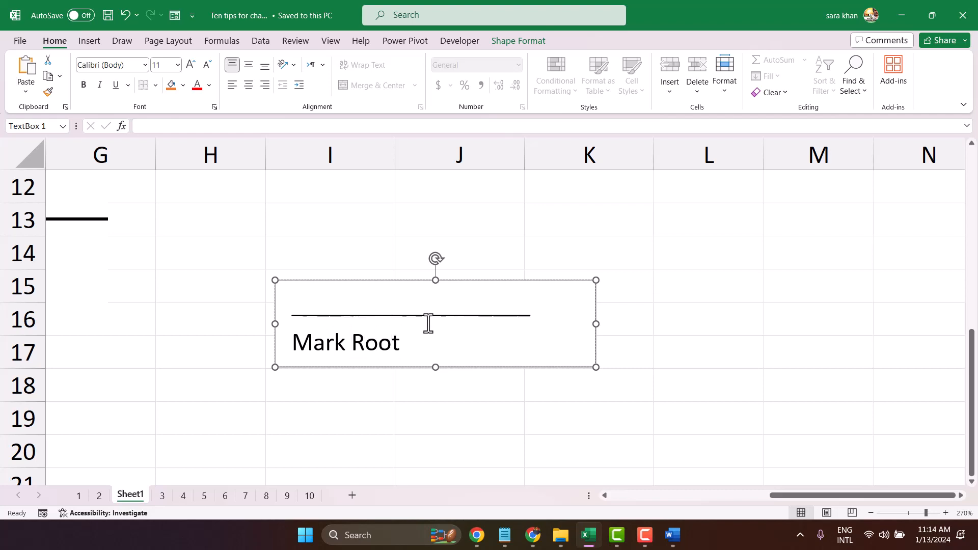
- Resize the text box to end just past the underscore line in column K and extend down into row 18, then deselect it
left_click_drag(595, 326, 538, 329)
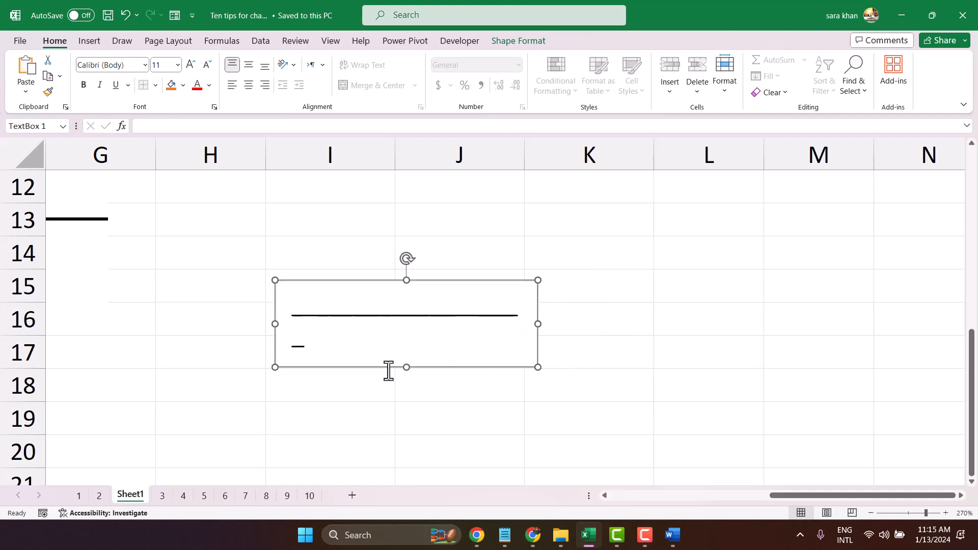
left_click_drag(405, 367, 403, 393)
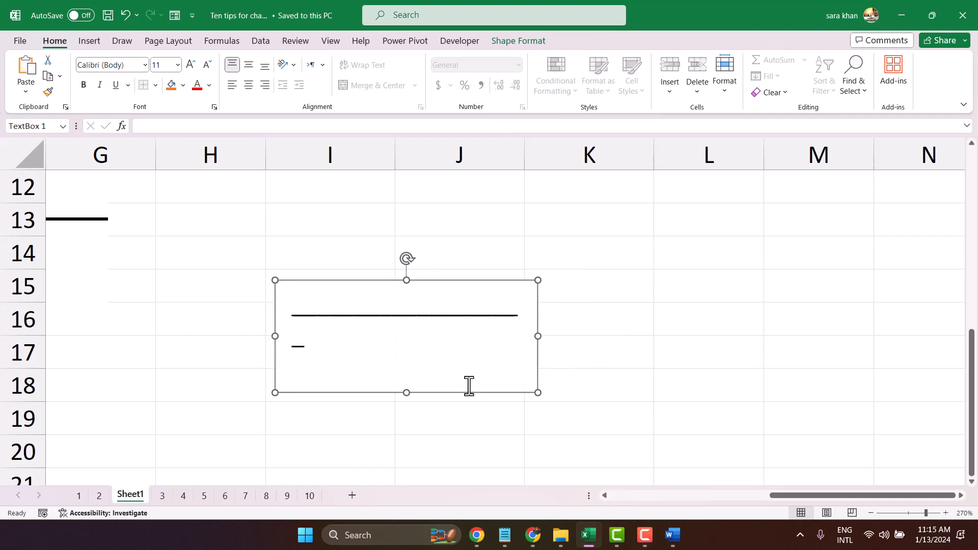
left_click_drag(548, 336, 557, 335)
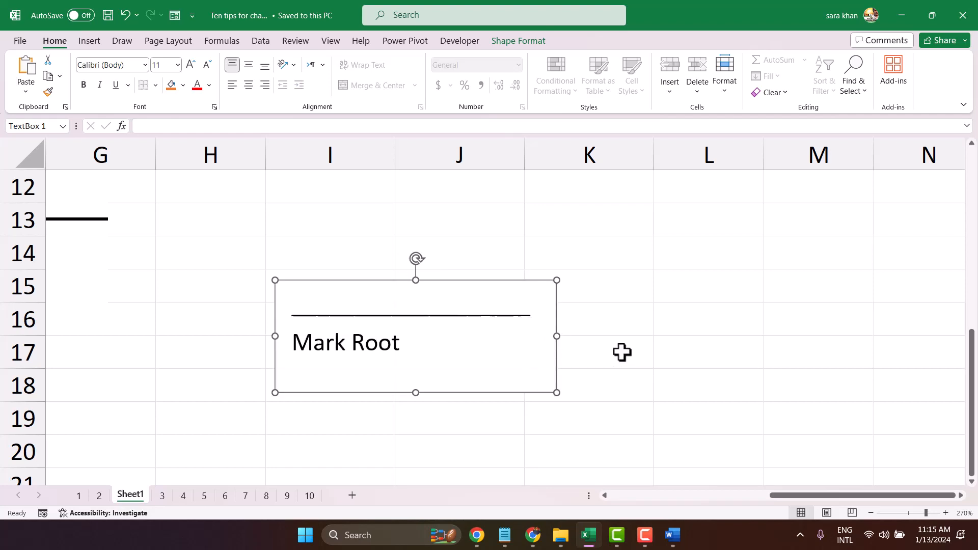
left_click(621, 352)
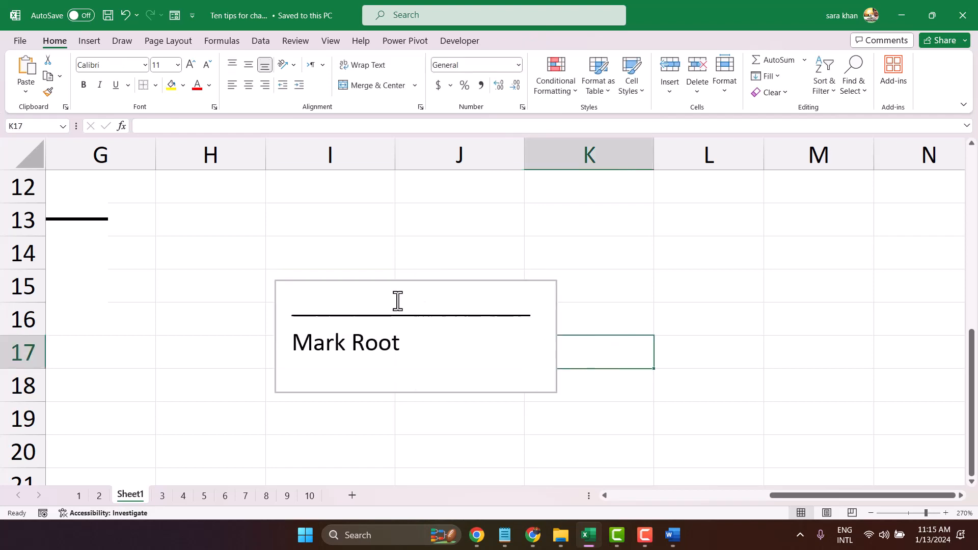
left_click(584, 232)
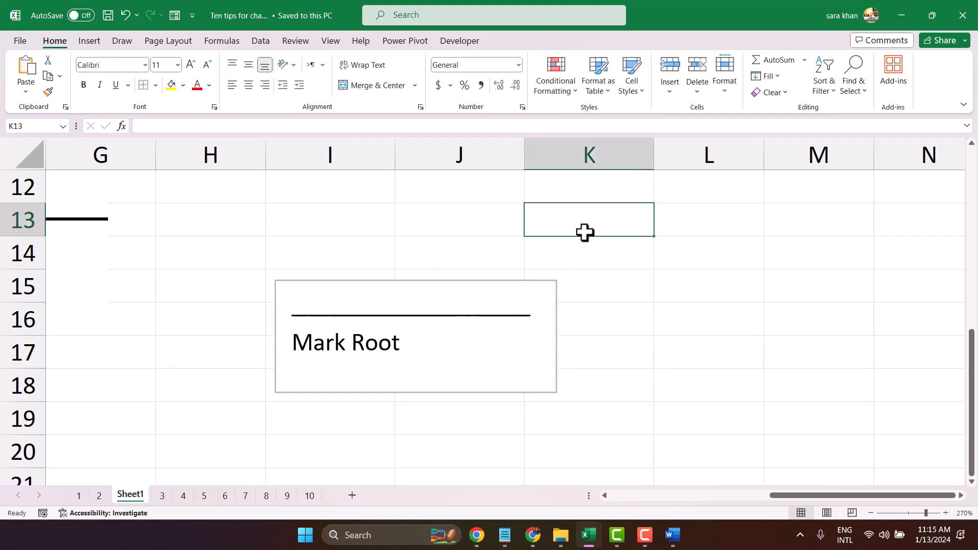